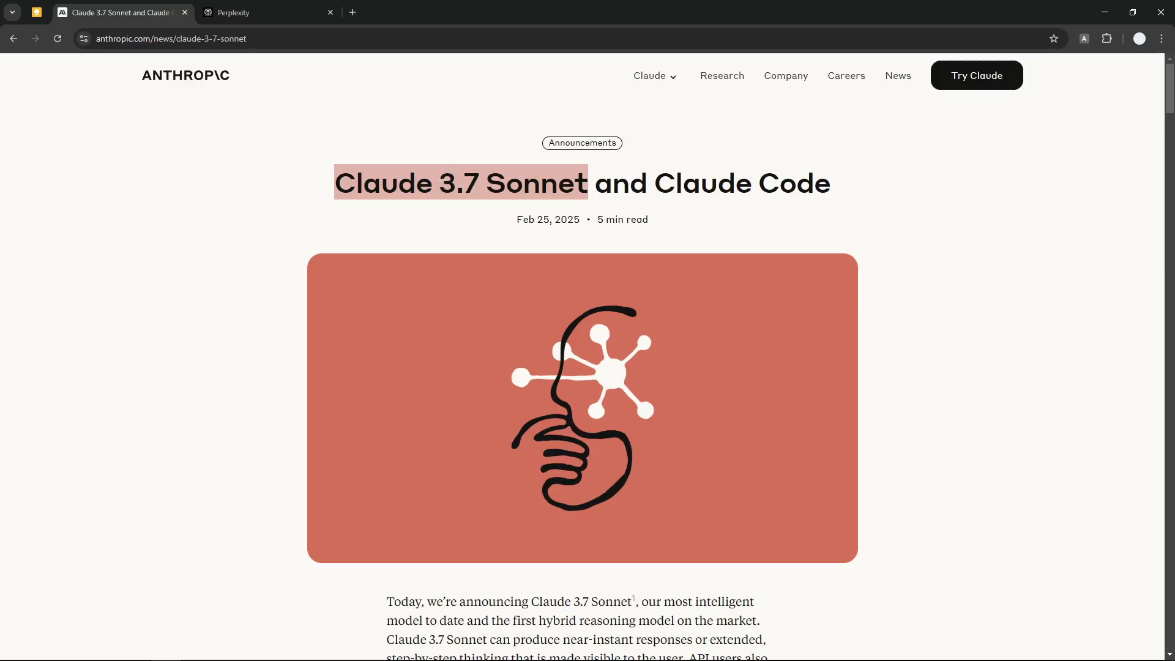
# Scroll past the hero image to the article's intro paragraphs on hybrid reasoning and Claude Code
pyautogui.scroll(-4, 698, 333)
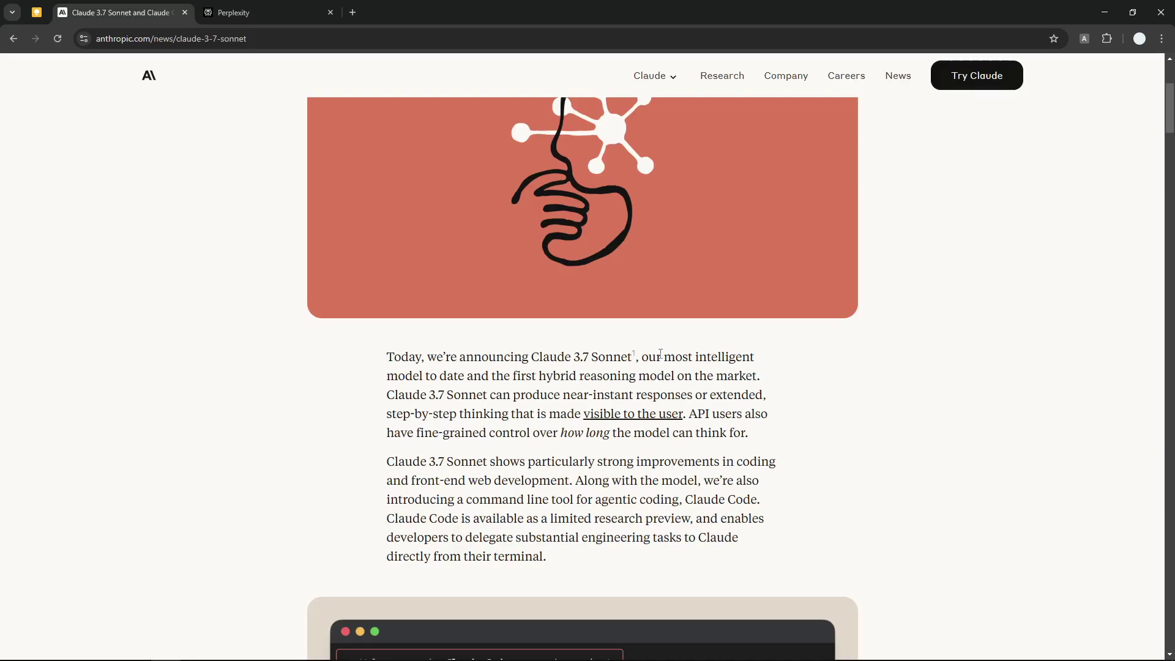
# Scroll past the Claude Code terminal image to the availability and $3/$15 per million token pricing
pyautogui.scroll(-1, 743, 376)
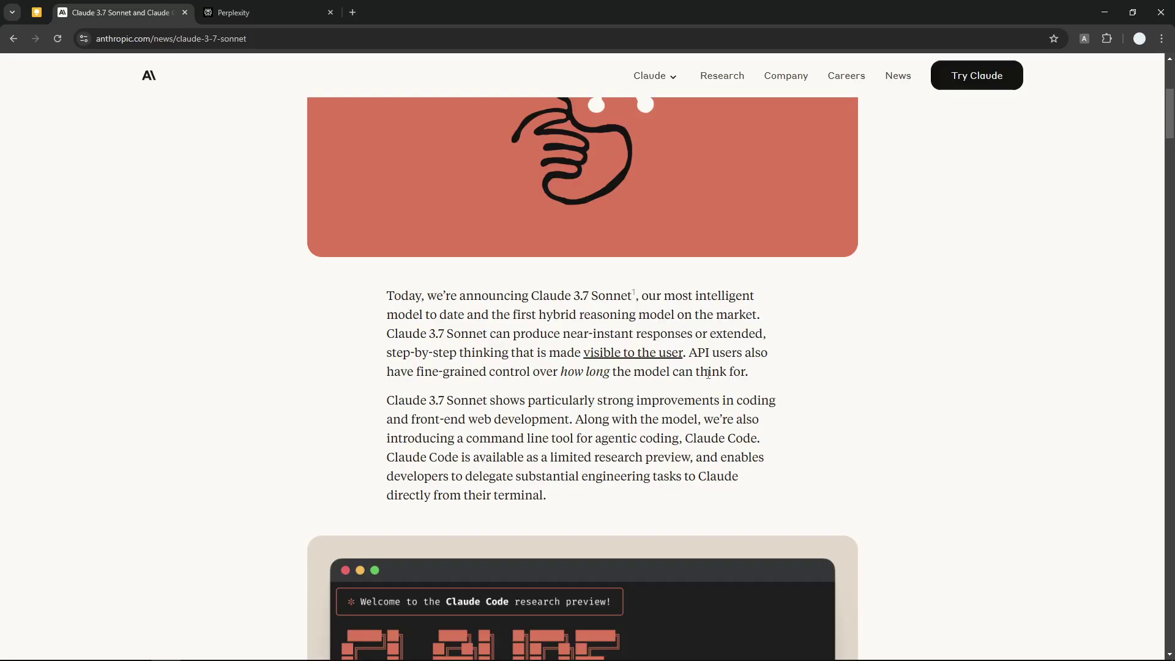
pyautogui.scroll(-2, 738, 398)
pyautogui.scroll(-5, 612, 337)
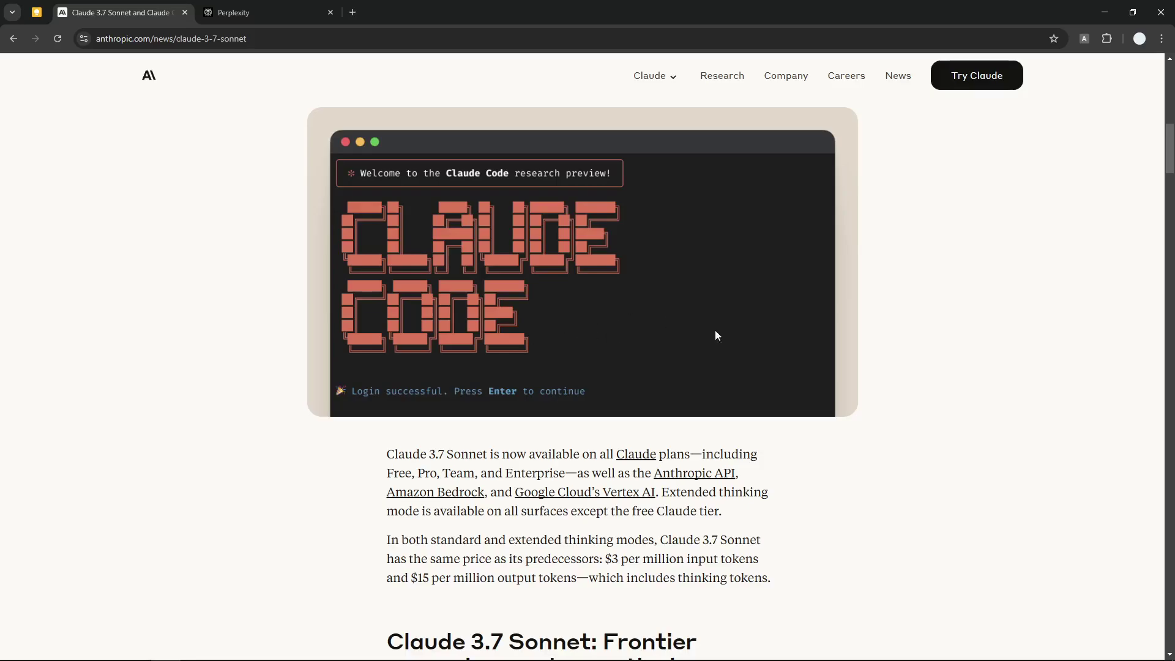
pyautogui.scroll(-2, 648, 334)
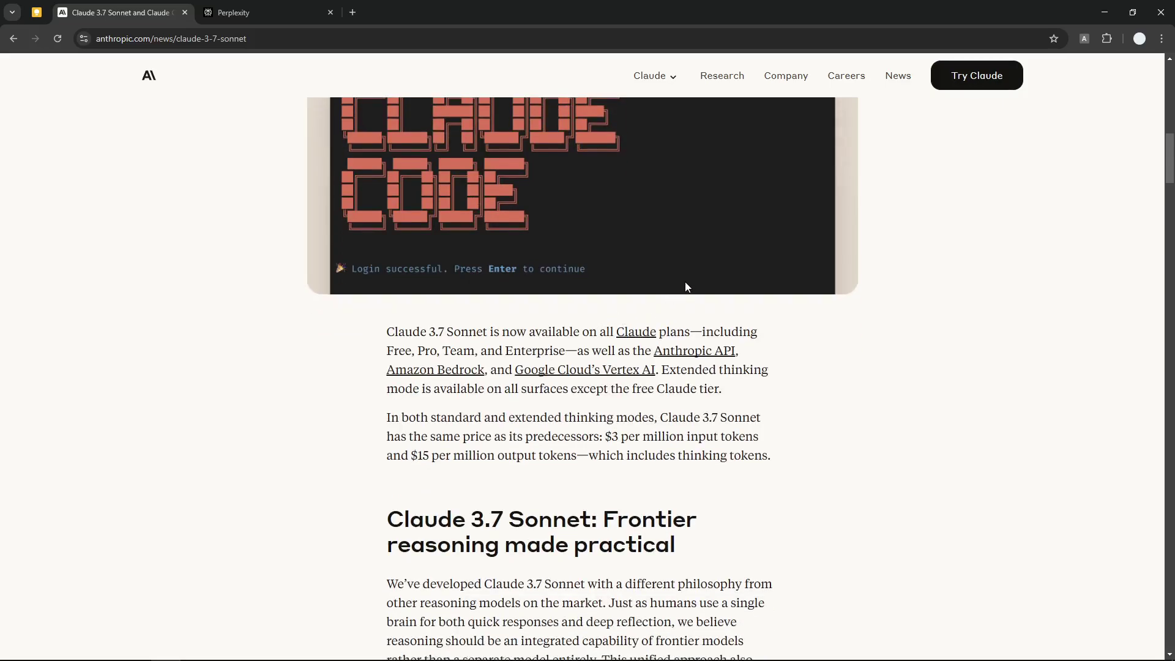
pyautogui.scroll(2, 714, 281)
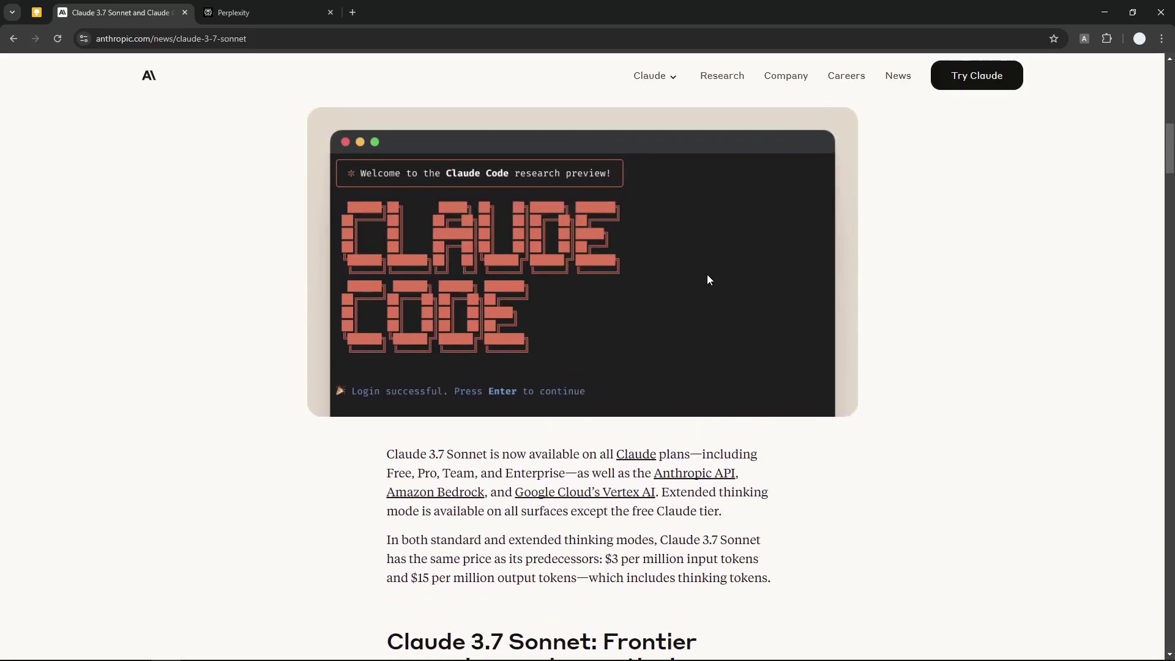
pyautogui.scroll(-3, 704, 287)
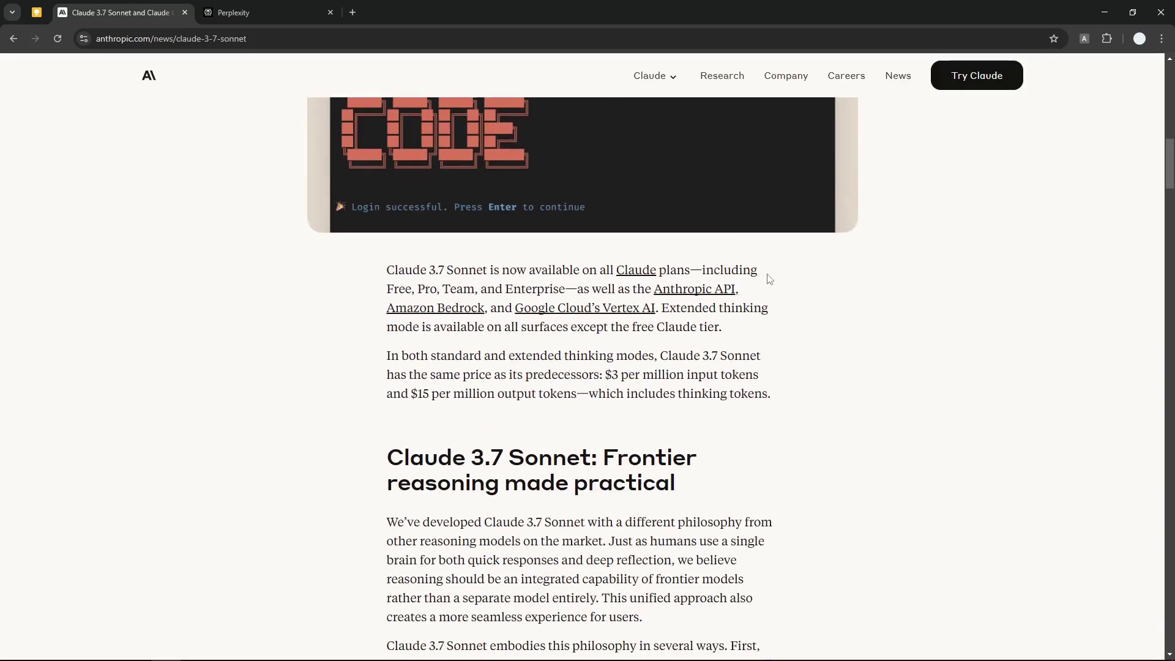
# Scroll through the SWE-bench and TAU-bench charts down to the benchmark comparison table
pyautogui.scroll(-3, 765, 275)
pyautogui.scroll(-14, 766, 276)
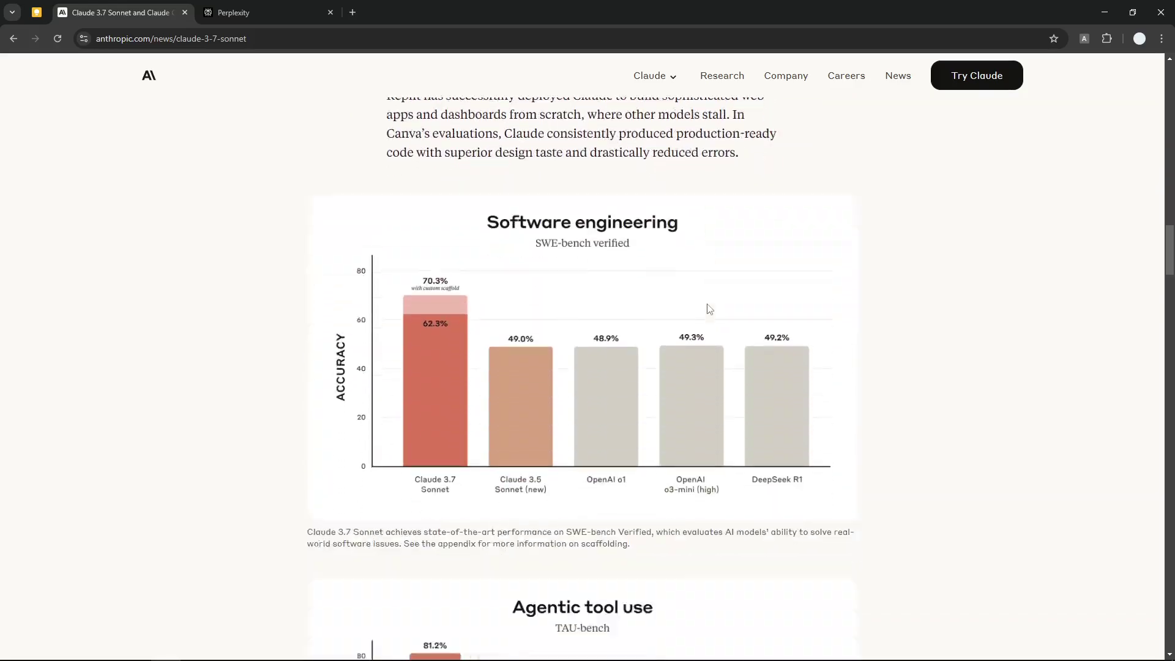
pyautogui.scroll(-4, 612, 245)
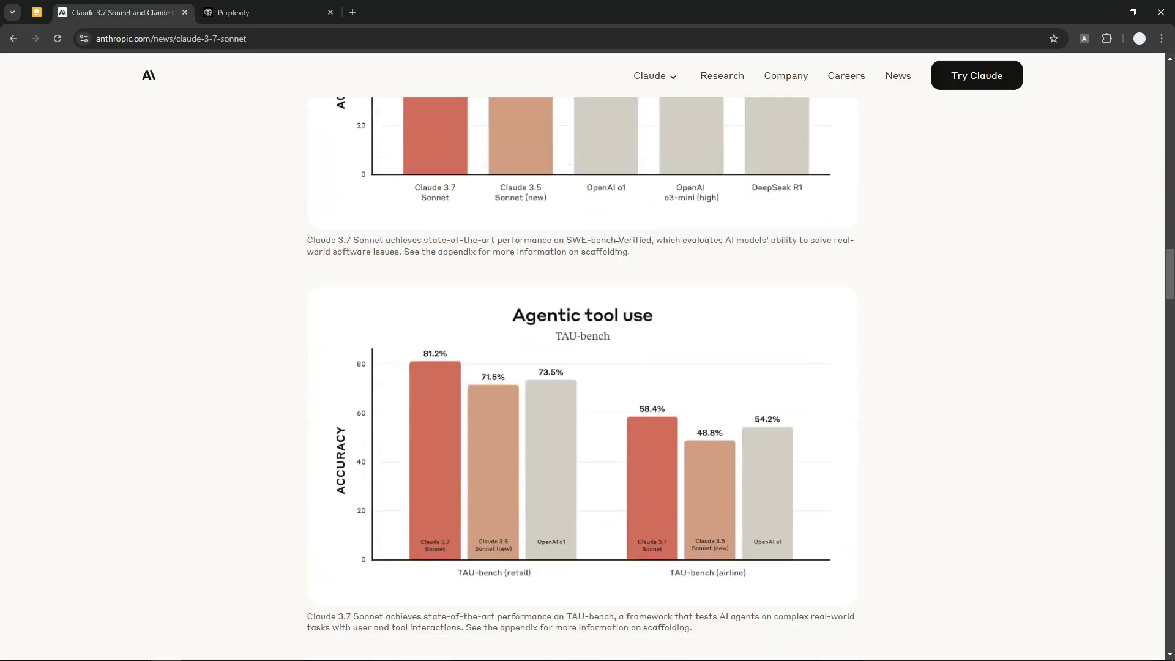
pyautogui.scroll(-2, 582, 264)
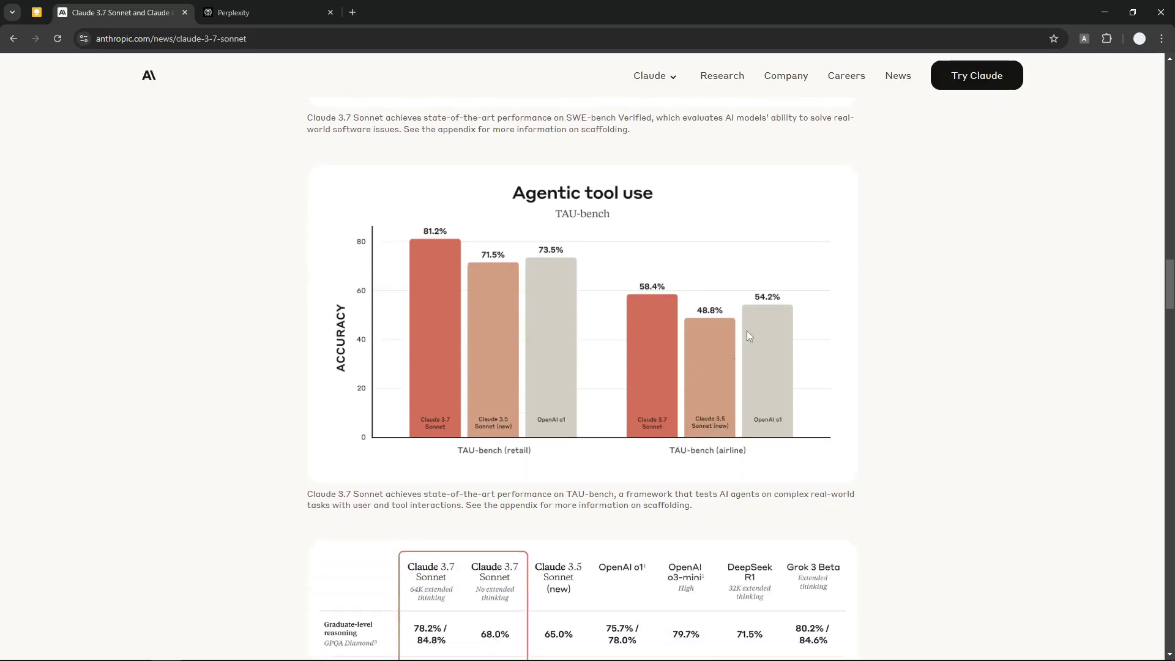
pyautogui.scroll(-5, 606, 301)
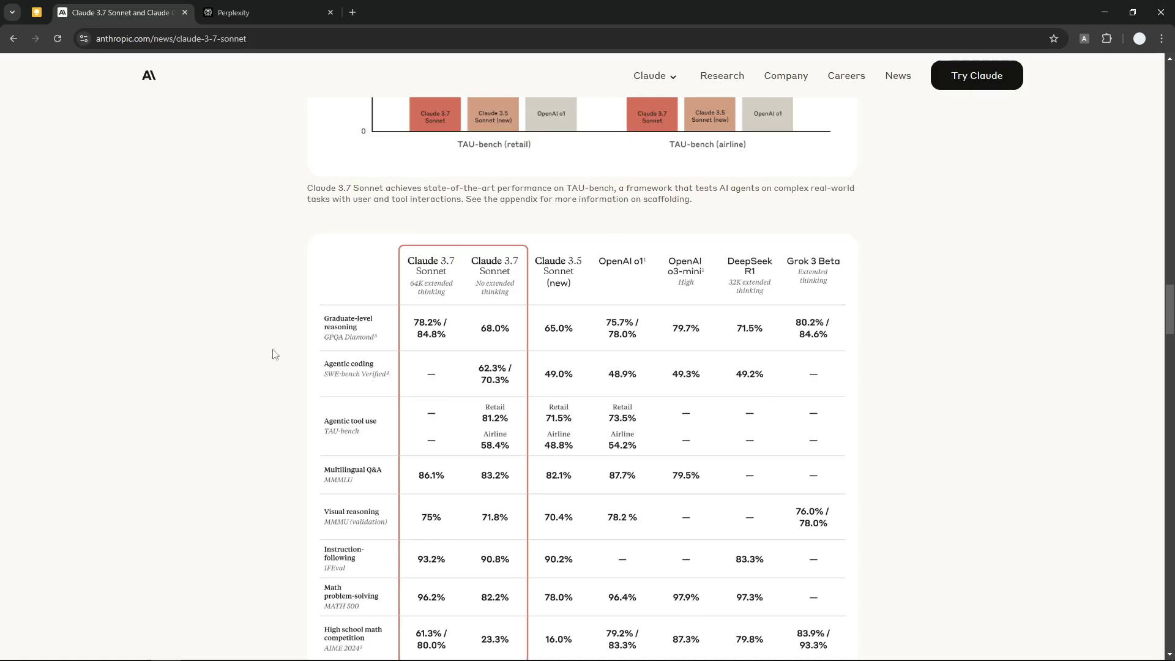
pyautogui.scroll(-2, 762, 325)
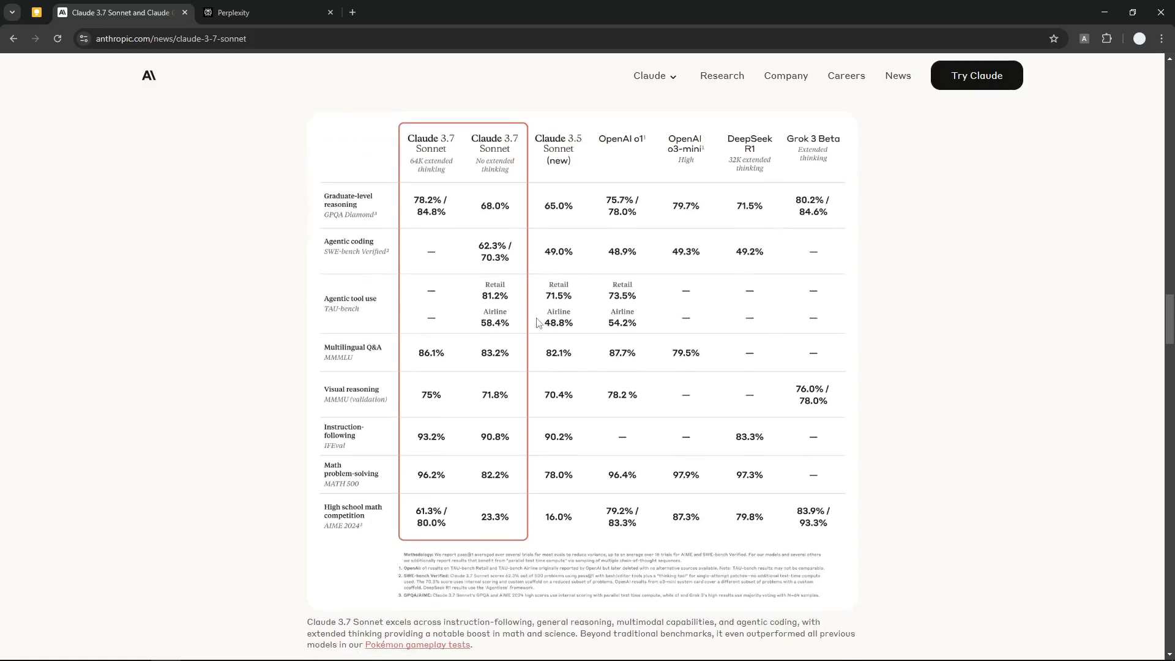
pyautogui.scroll(1, 451, 306)
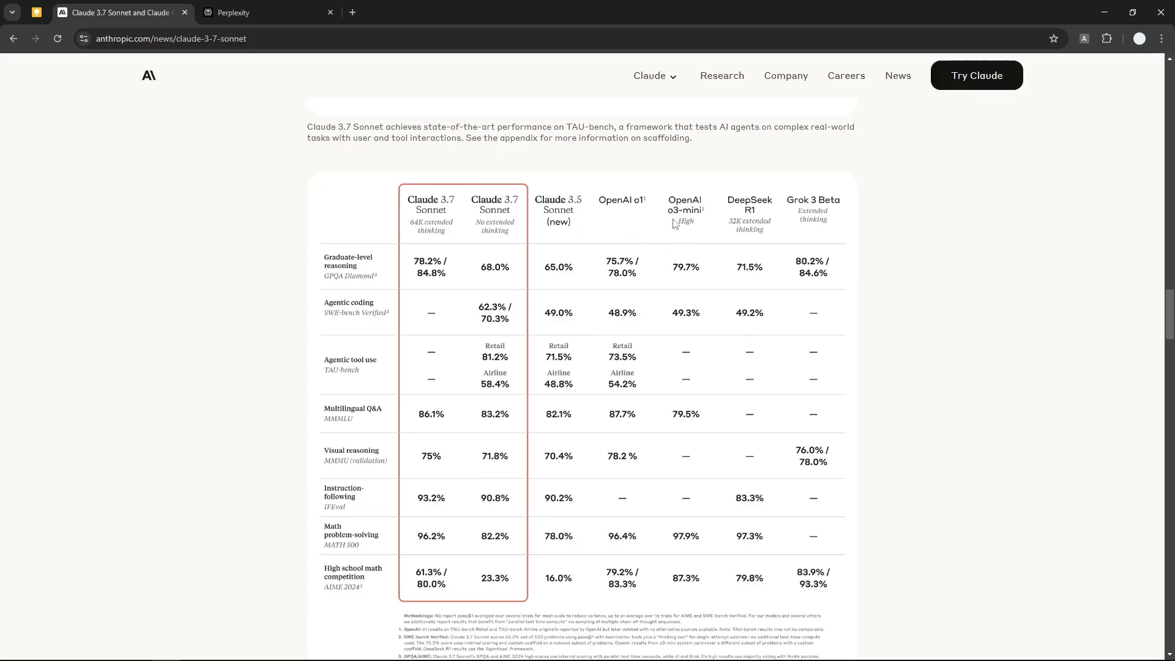
# Skim the Claude Code section, then jump back to the top of the article's opening announcement
pyautogui.scroll(-10, 771, 262)
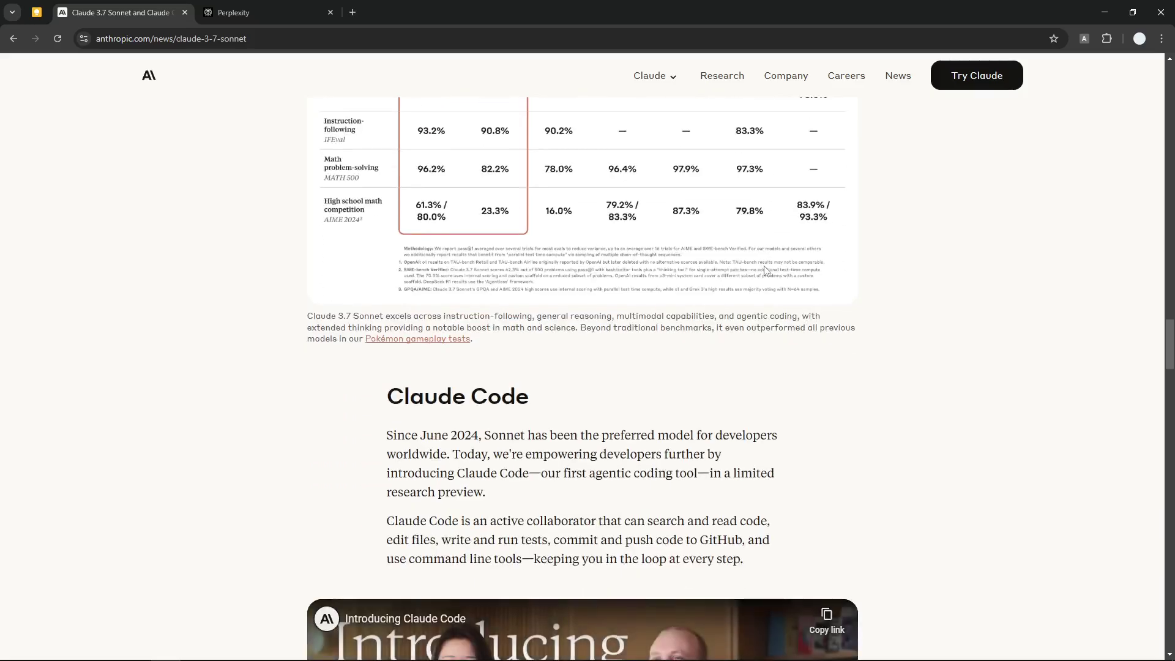
pyautogui.scroll(-8, 783, 362)
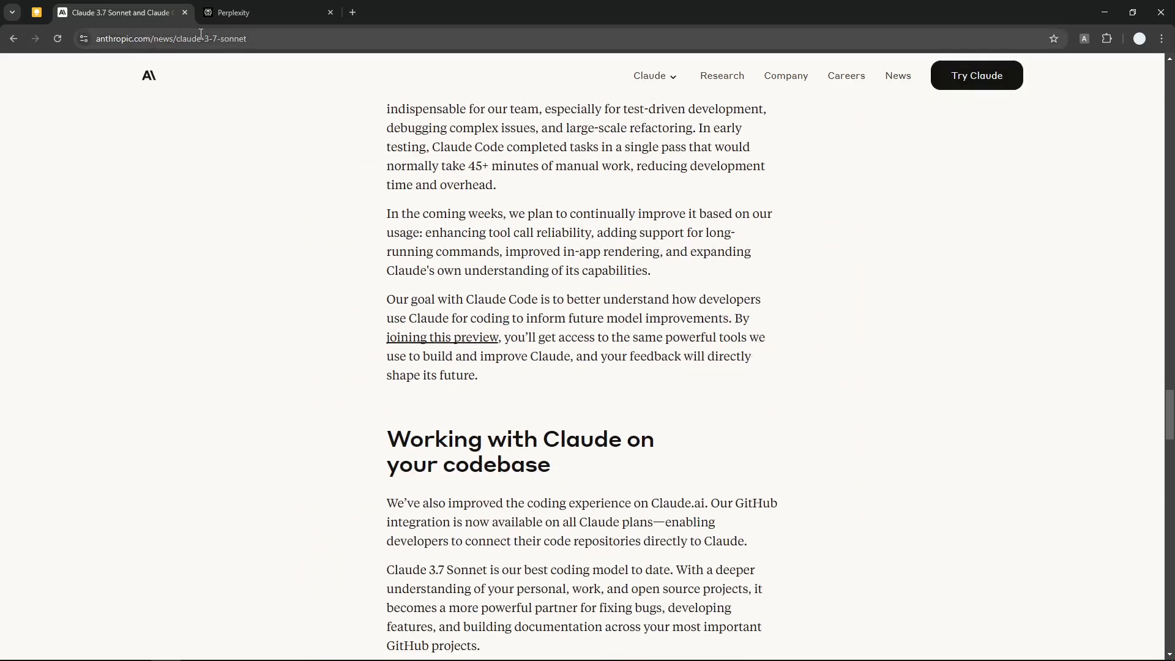
pyautogui.click(141, 38)
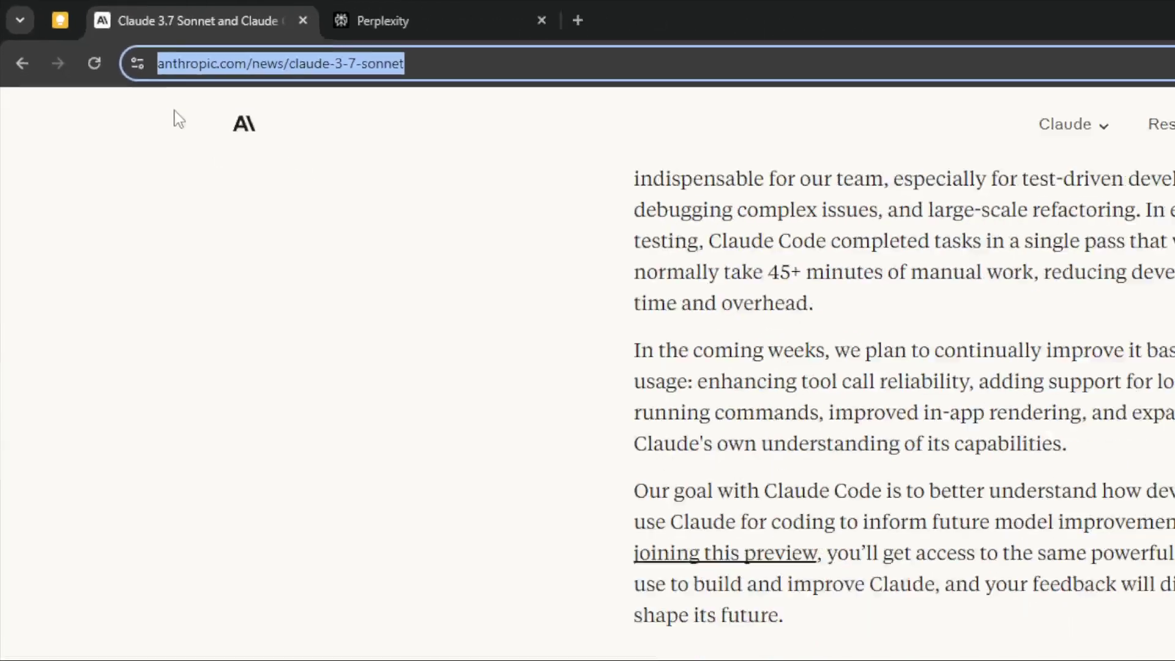
pyautogui.click(623, 271)
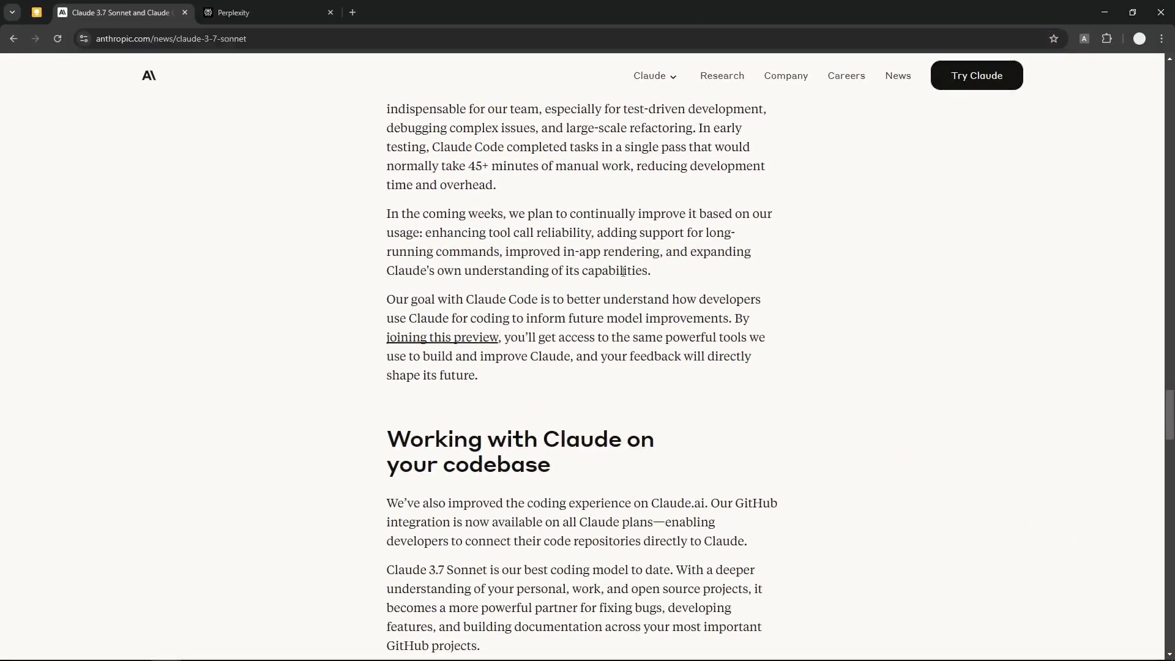
pyautogui.scroll(-20, 623, 271)
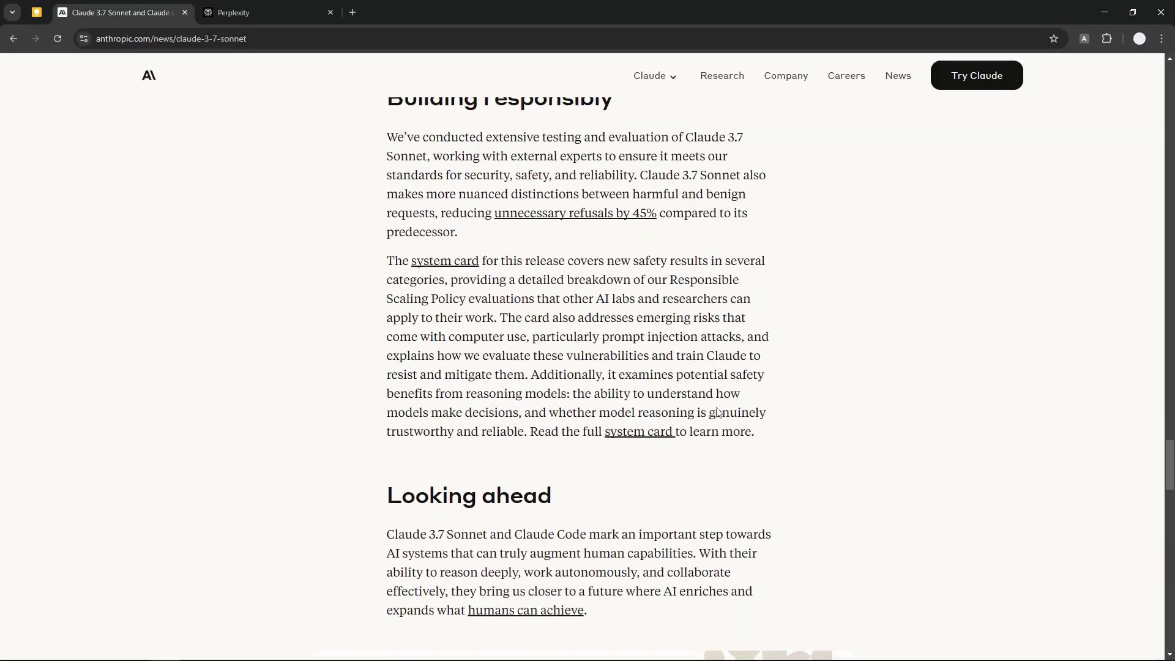
pyautogui.press('Home')
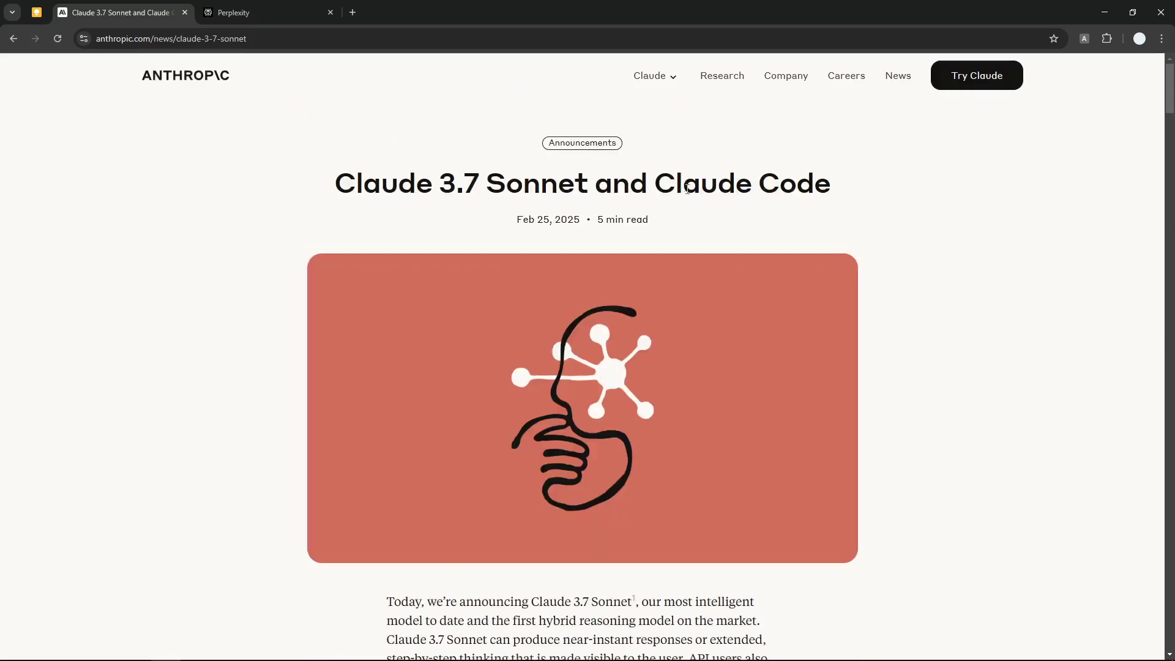
pyautogui.scroll(-3, 685, 198)
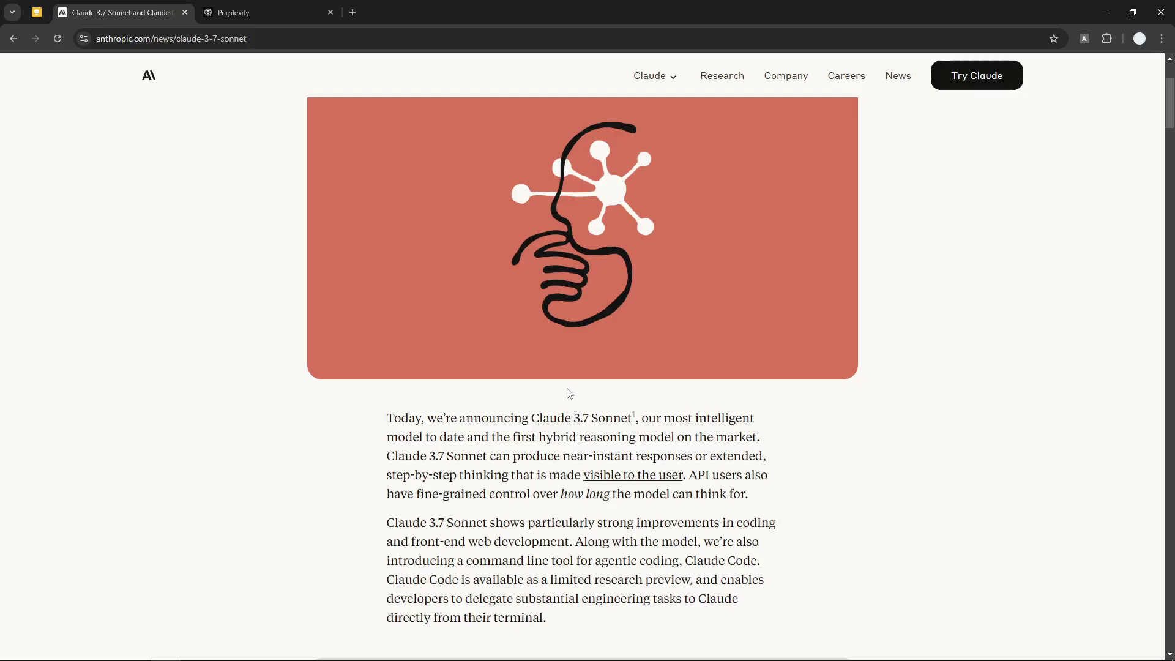
# Switch to the Perplexity tab, glance back at the Claude 3.7 Sonnet article, then return to Perplexity
pyautogui.click(254, 8)
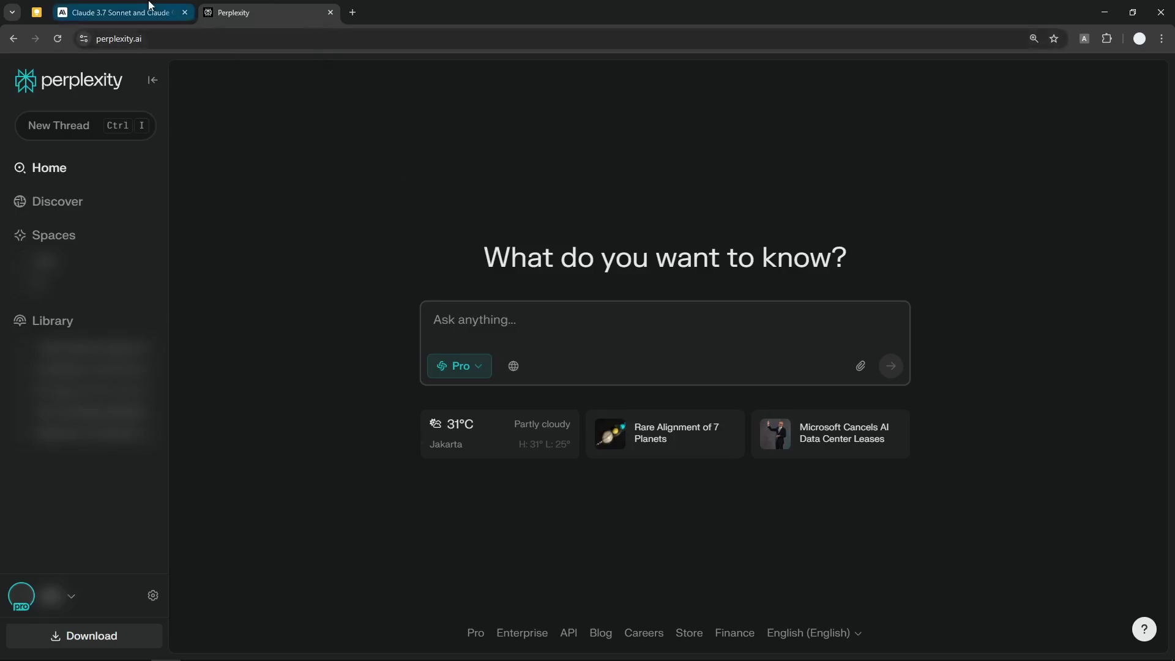
pyautogui.moveTo(138, 1)
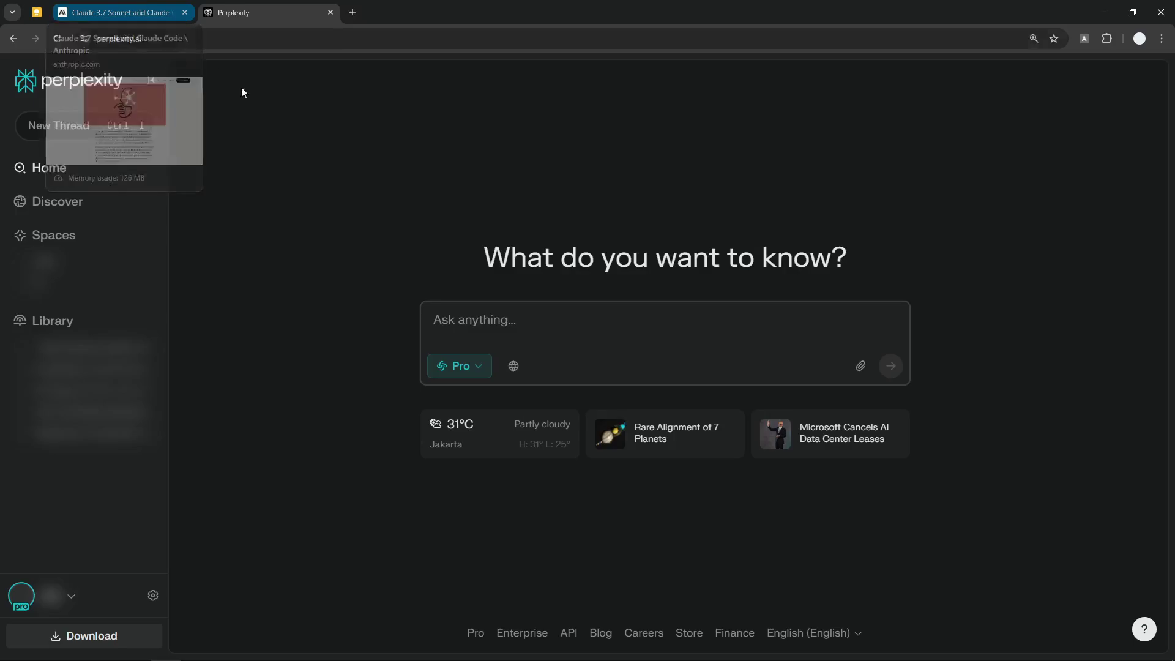
pyautogui.click(135, 11)
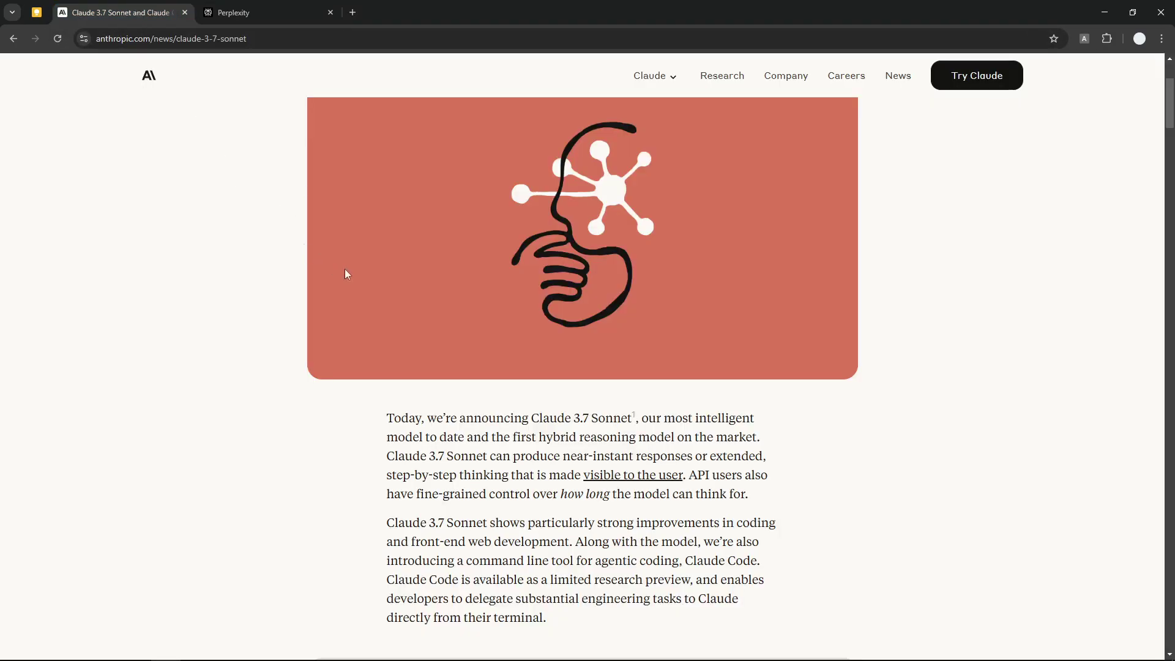
pyautogui.click(265, 6)
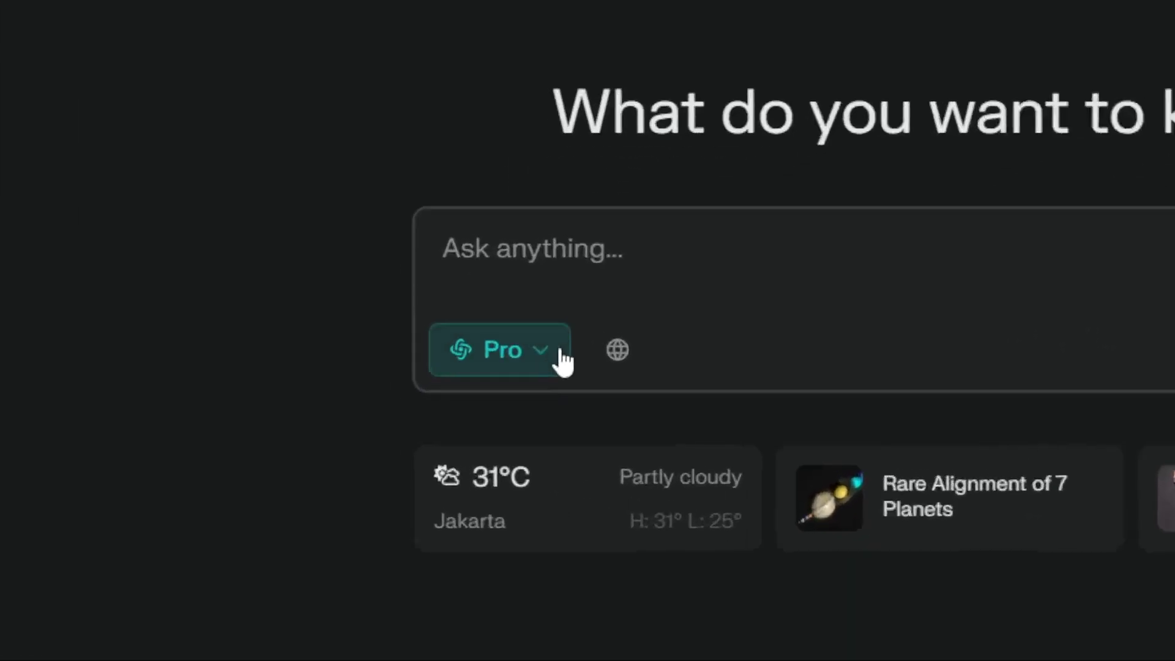
pyautogui.click(574, 365)
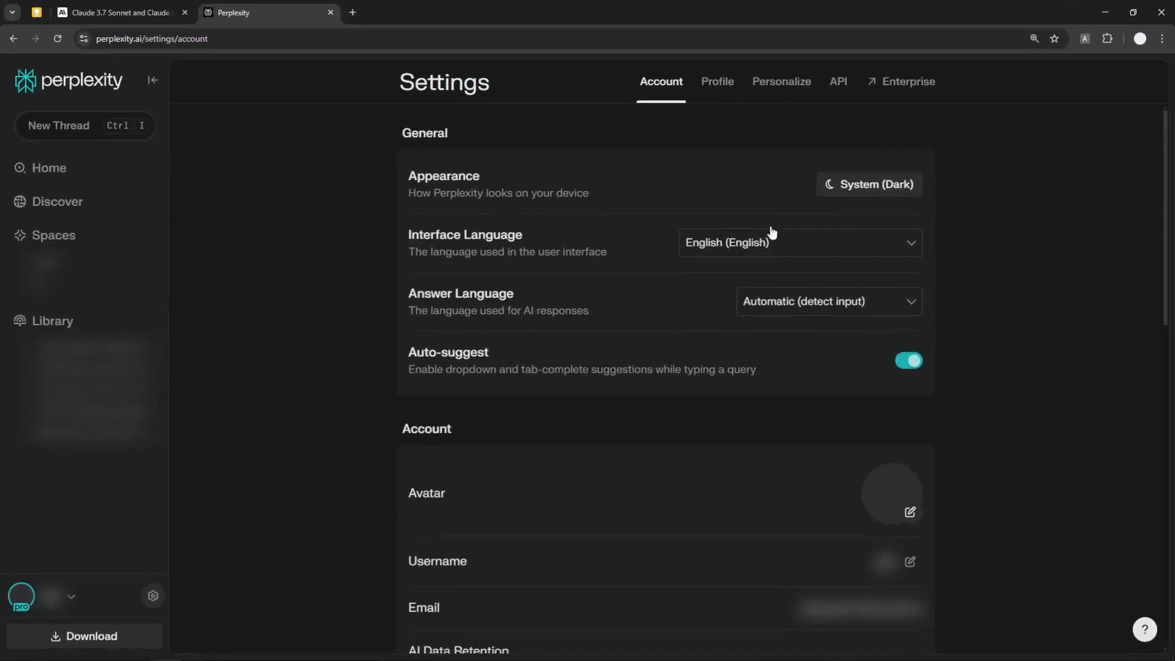
# In Account settings under Perplexity Pro, change the AI Model from Sonar to Claude 3.7 Sonnet
pyautogui.scroll(-4, 771, 248)
pyautogui.scroll(-5, 770, 251)
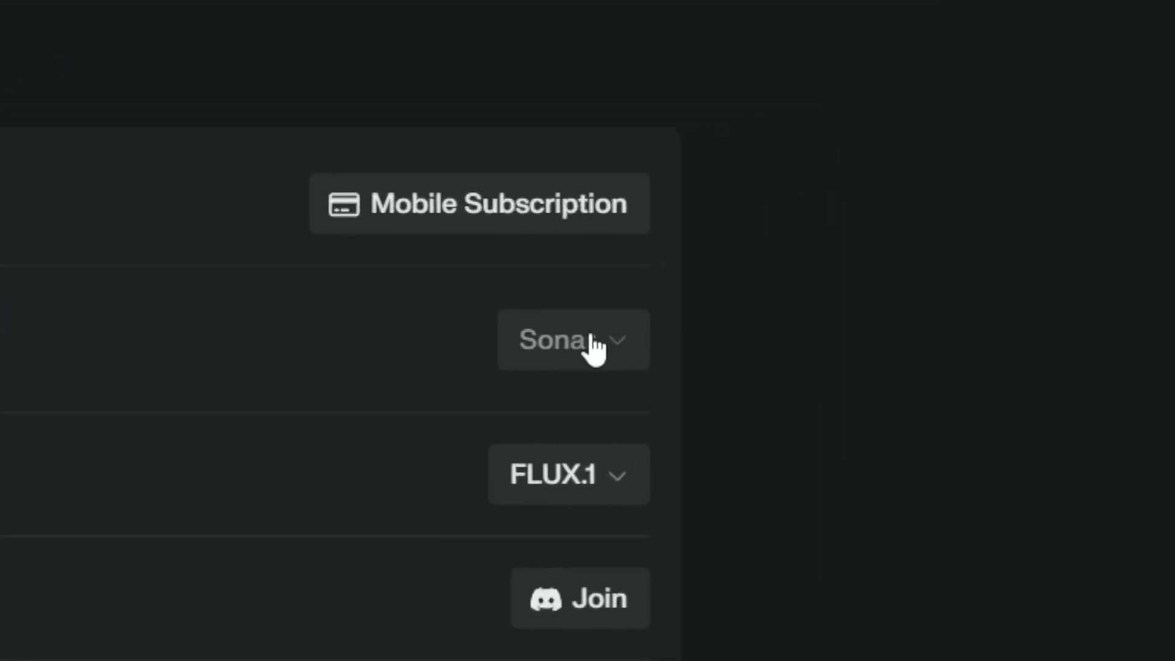
pyautogui.click(591, 340)
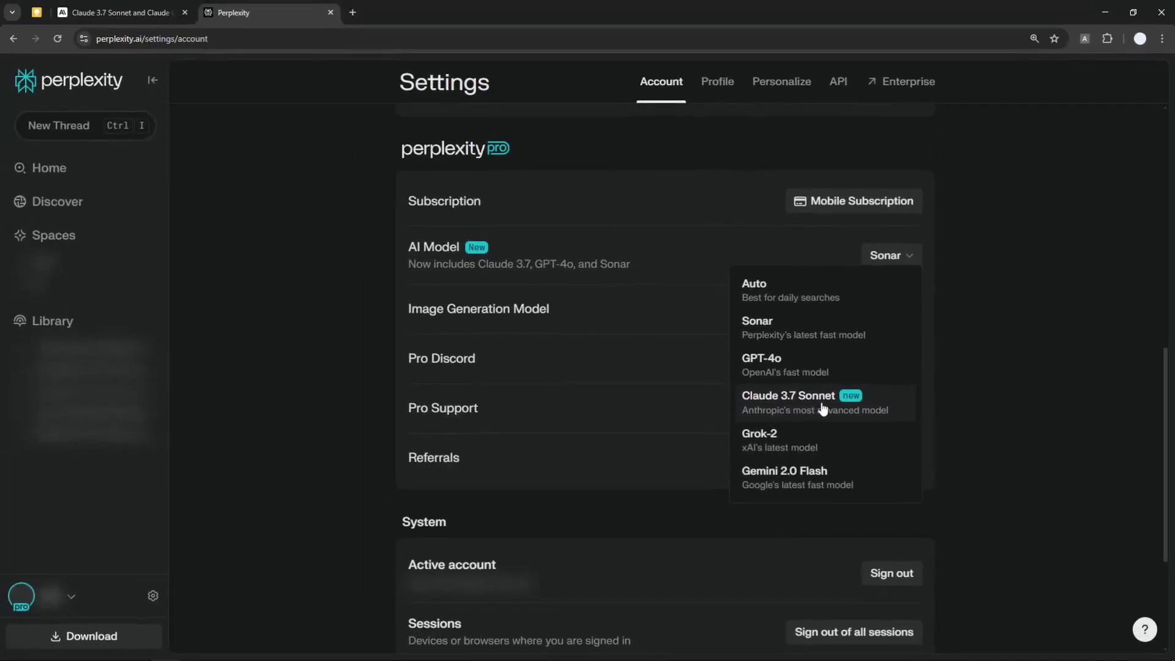
pyautogui.click(822, 408)
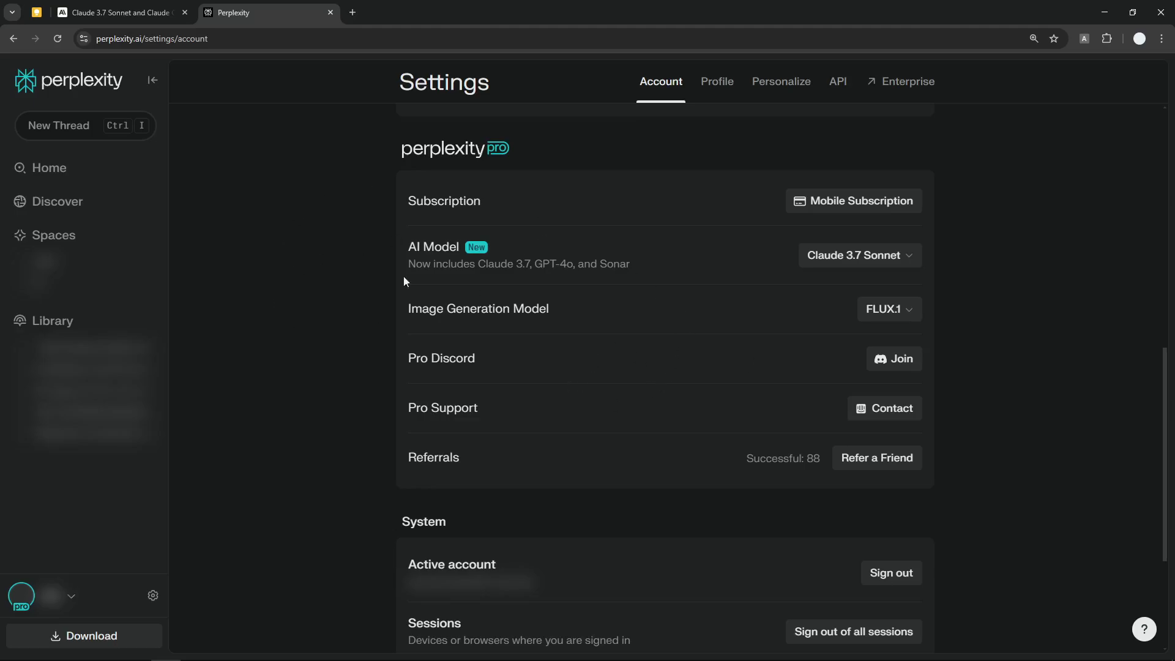
# From the home page, enter 'What are the strength of Claude 3.7 Sonnet?' and 'Give me bullet points and table' on a new line
pyautogui.click(110, 89)
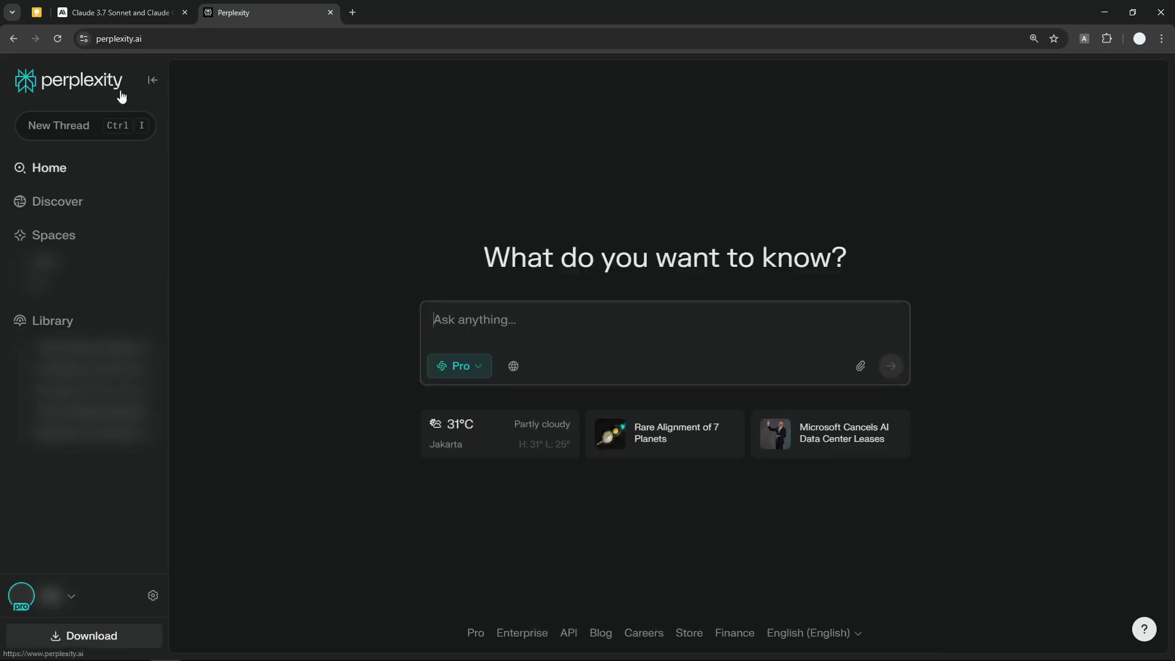
pyautogui.click(658, 316)
pyautogui.write('What')
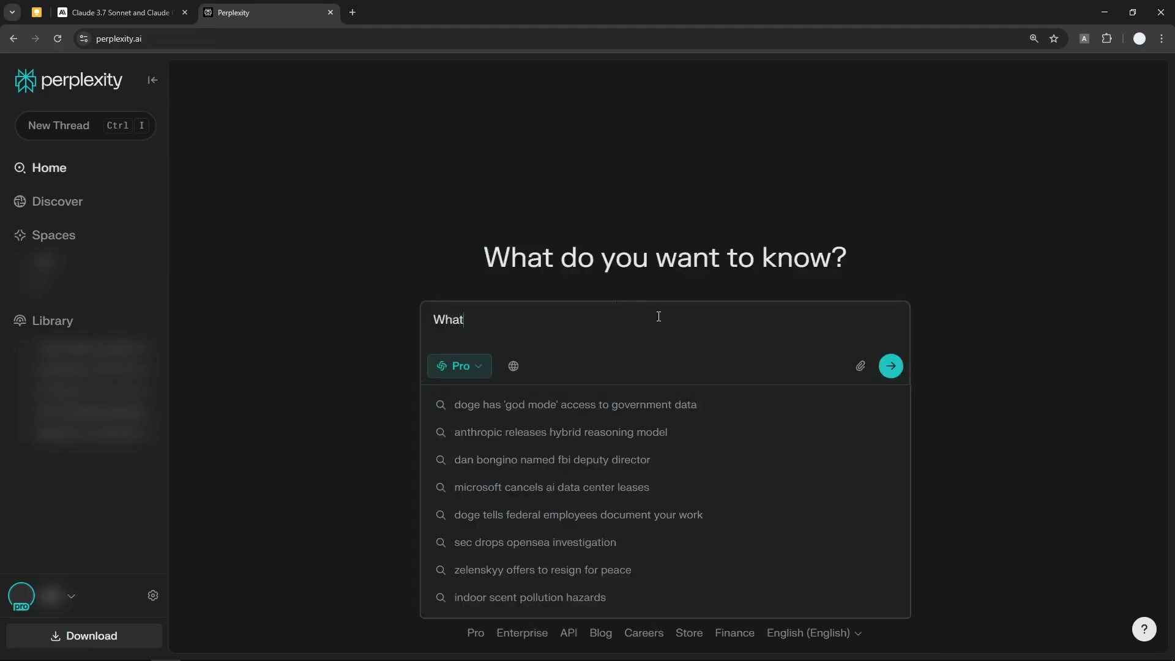
pyautogui.write(' are the strenght of Clau')
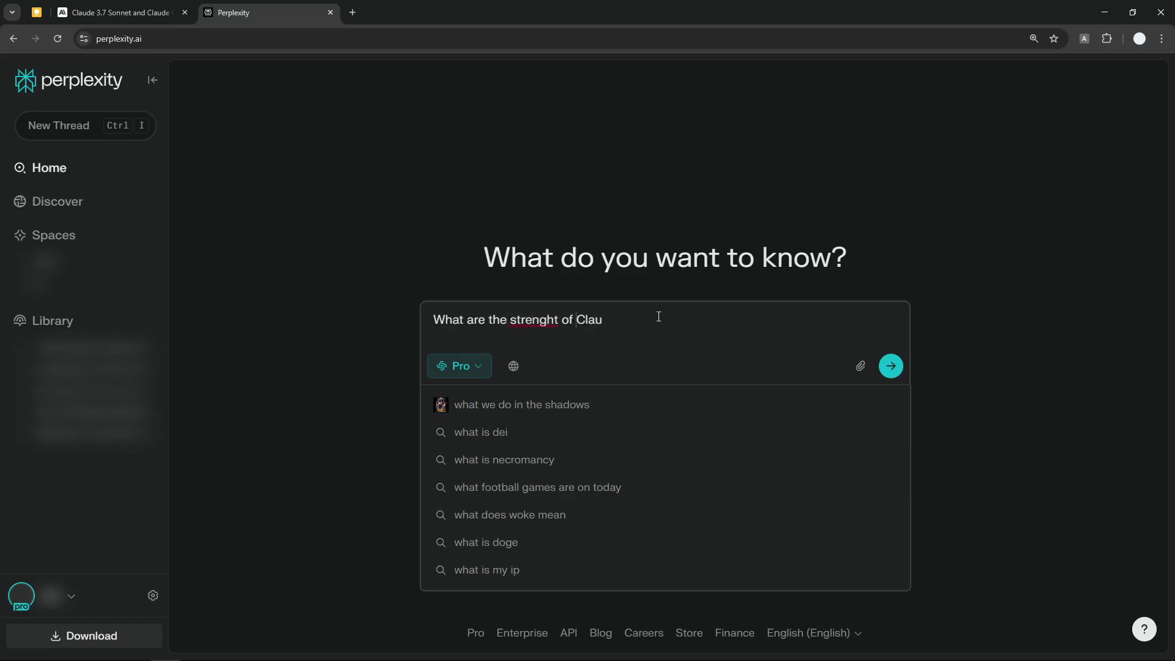
pyautogui.press('Left')
pyautogui.press('Left')
pyautogui.press('Left')
pyautogui.press('Left')
pyautogui.press('BackSpace')
pyautogui.press('BackSpace')
pyautogui.write('th of Clau')
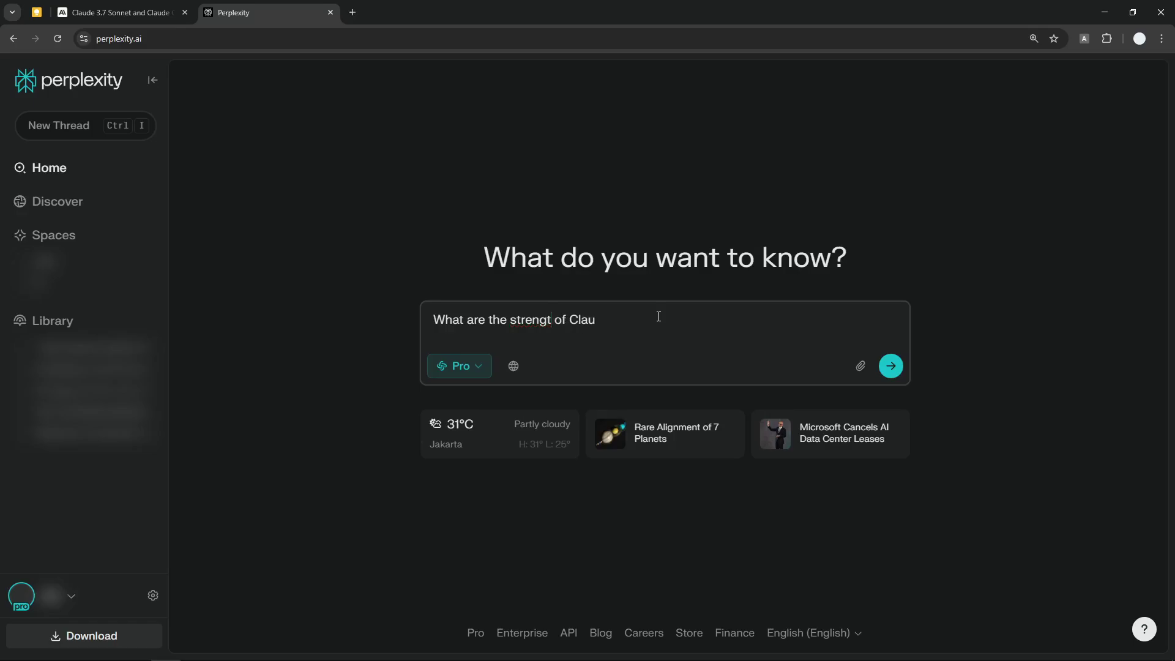
pyautogui.write('de 3.7 Sonnet??')
pyautogui.hotkey('shift', 'Return')
pyautogui.write('Give me bullet p')
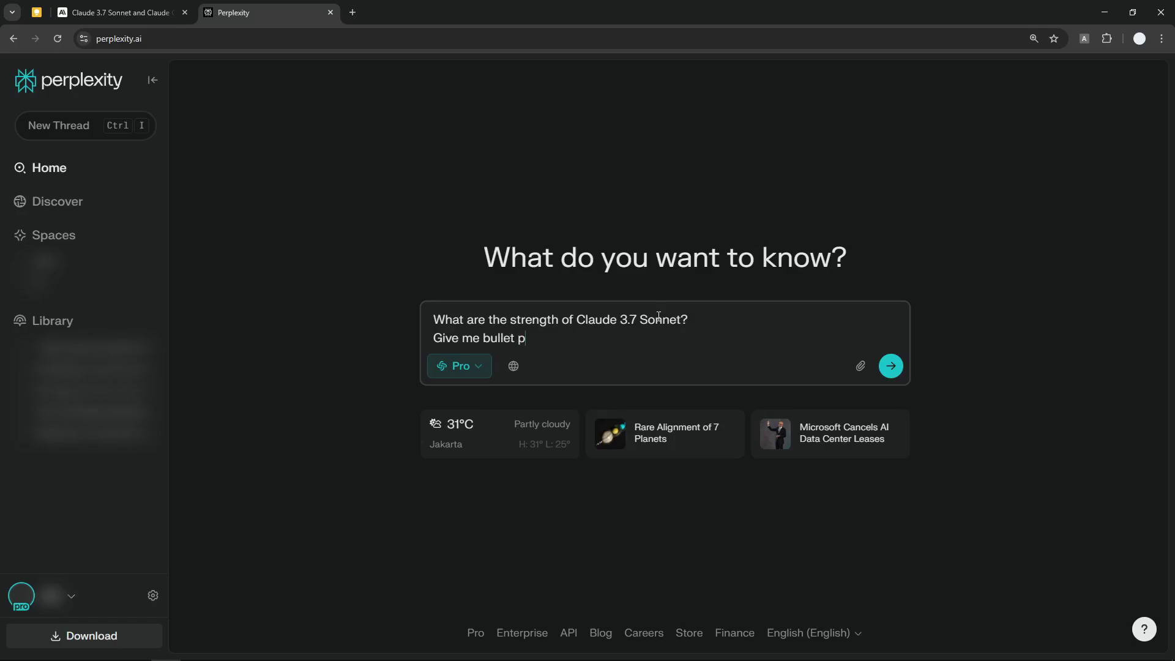
pyautogui.write('oints and table')
pyautogui.click(465, 366)
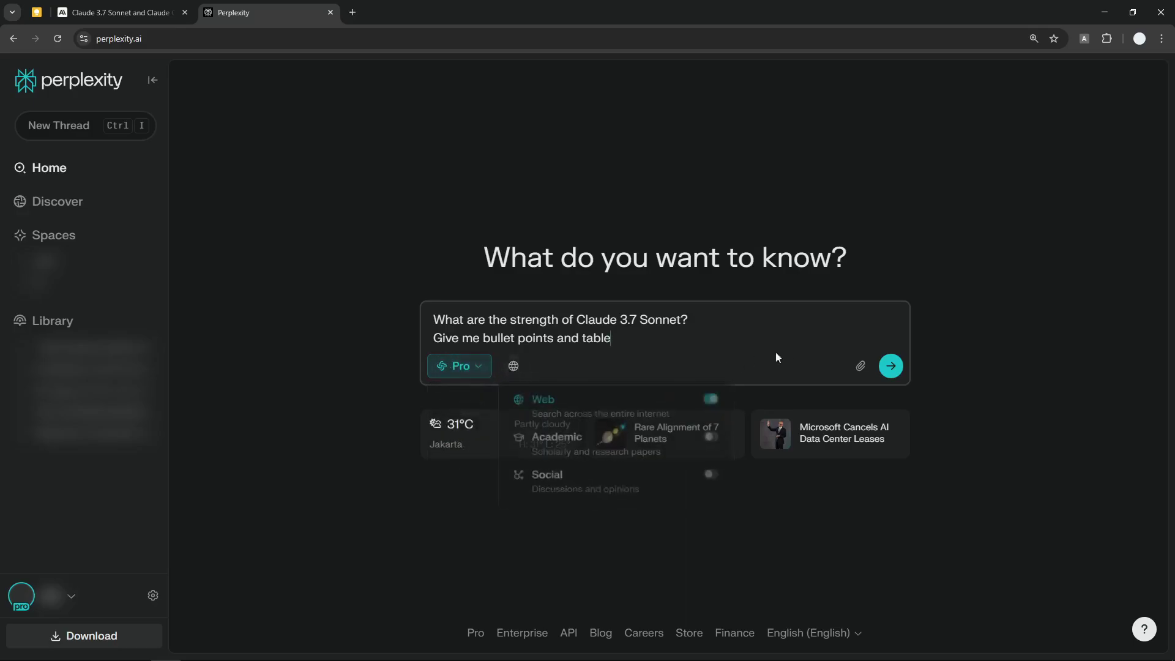
# Submit the question and scroll through the answer to its Performance Comparison table
pyautogui.click(891, 366)
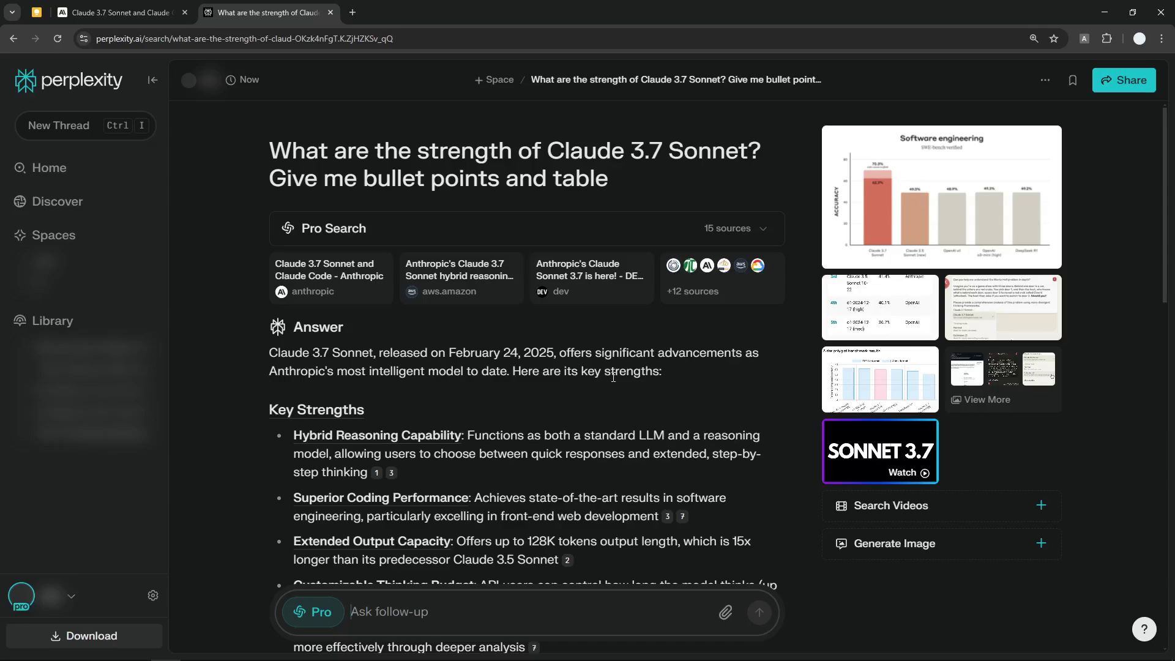
pyautogui.scroll(-6, 583, 378)
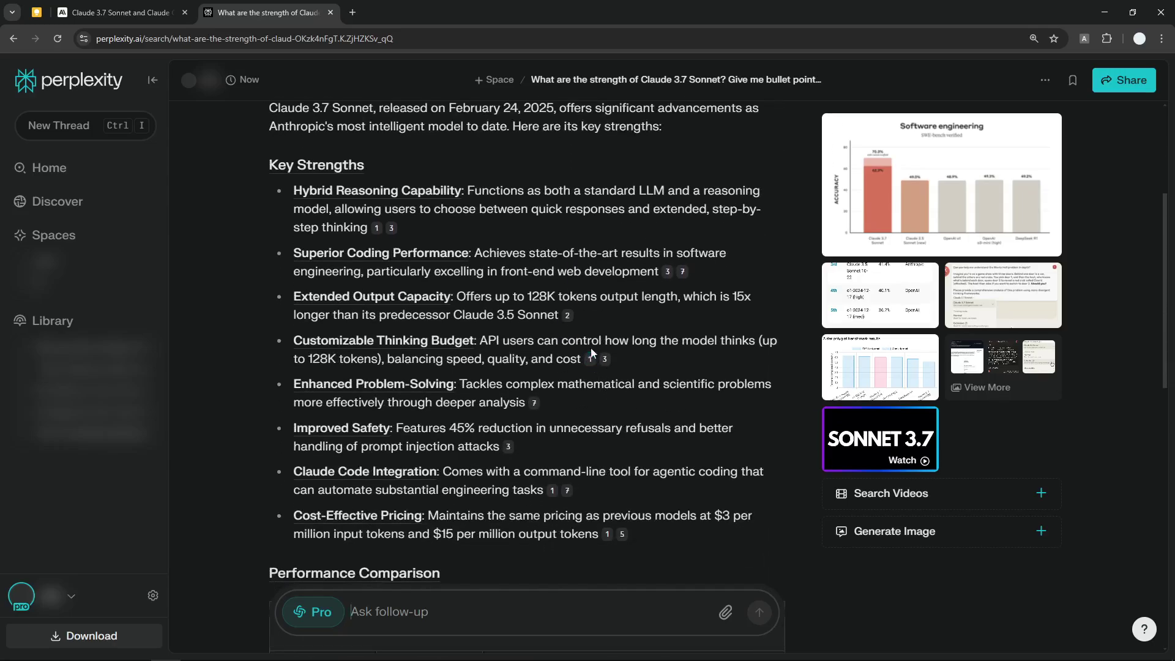
pyautogui.scroll(-8, 588, 331)
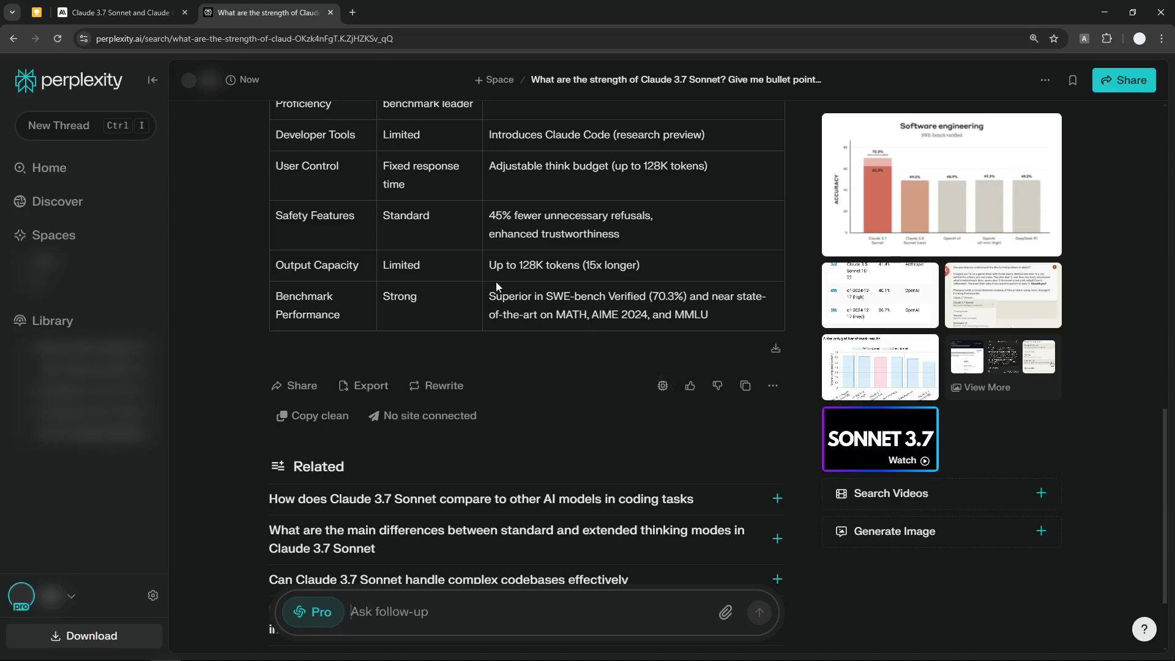
pyautogui.scroll(1, 611, 277)
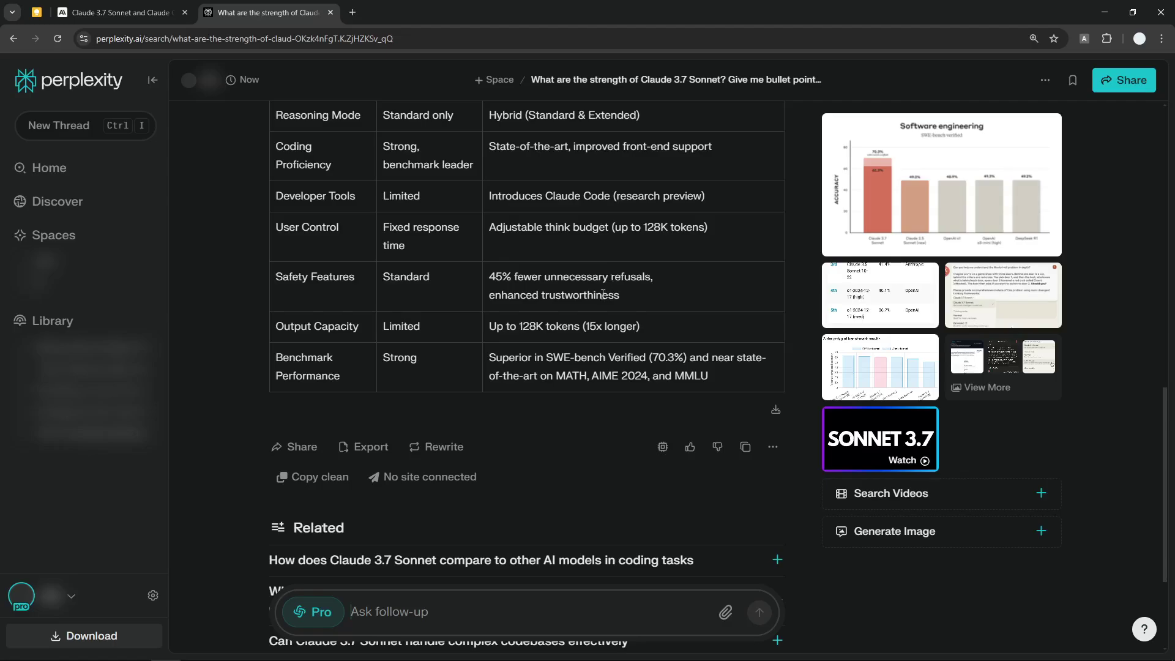
pyautogui.click(440, 449)
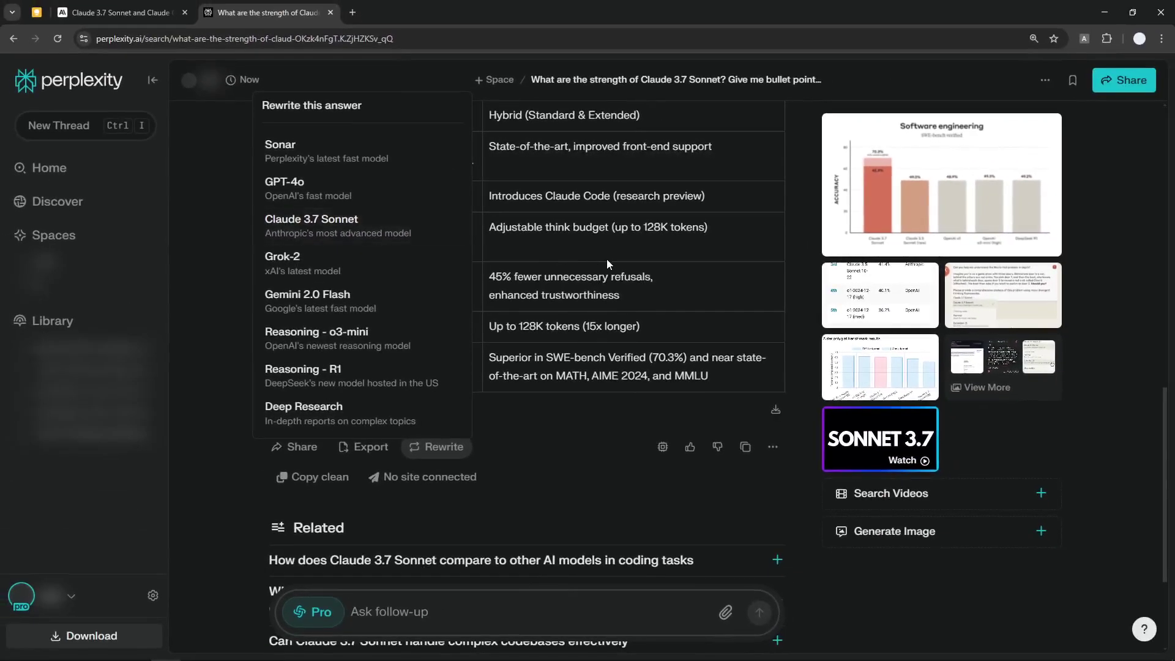
pyautogui.click(607, 260)
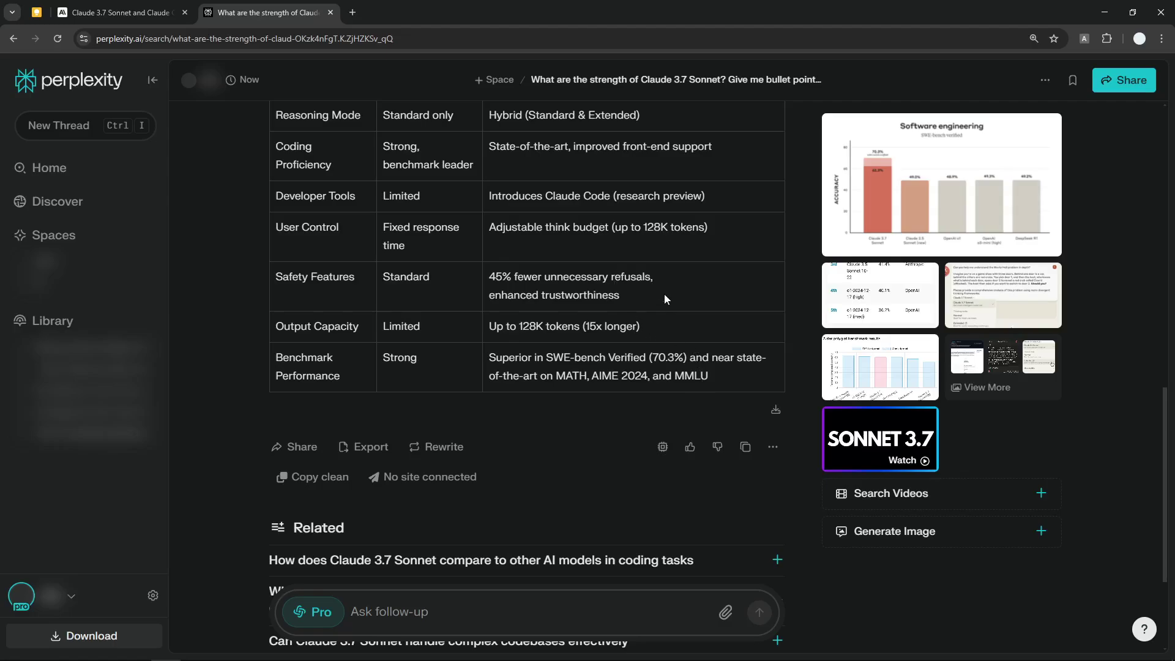
pyautogui.scroll(3, 648, 272)
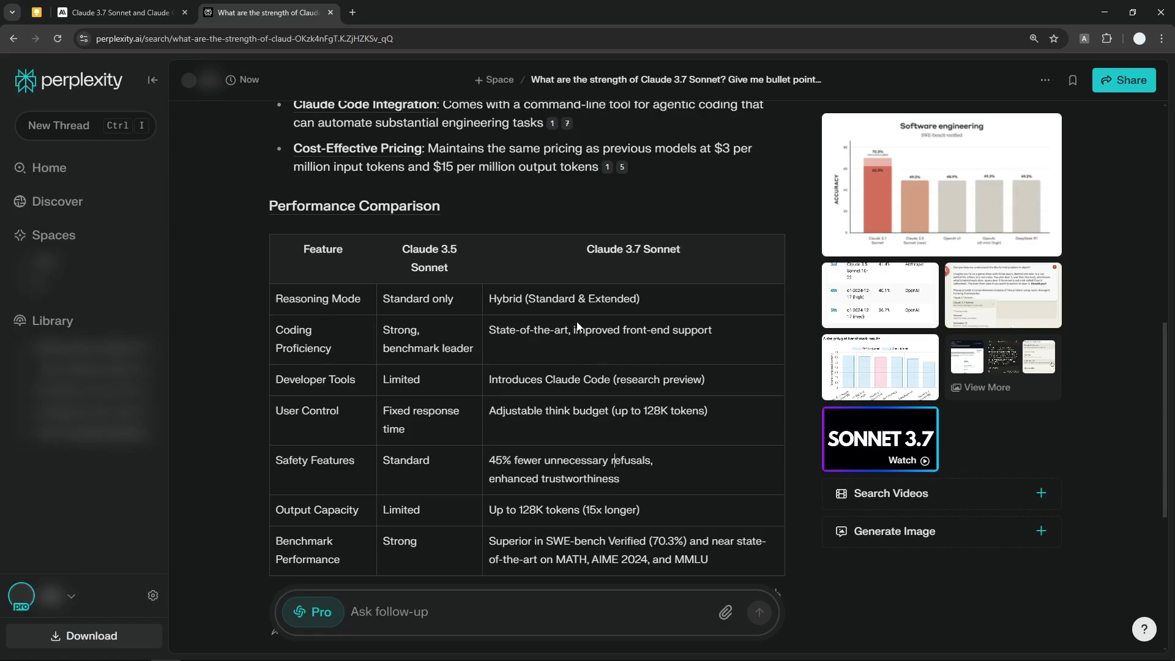
pyautogui.scroll(10, 577, 325)
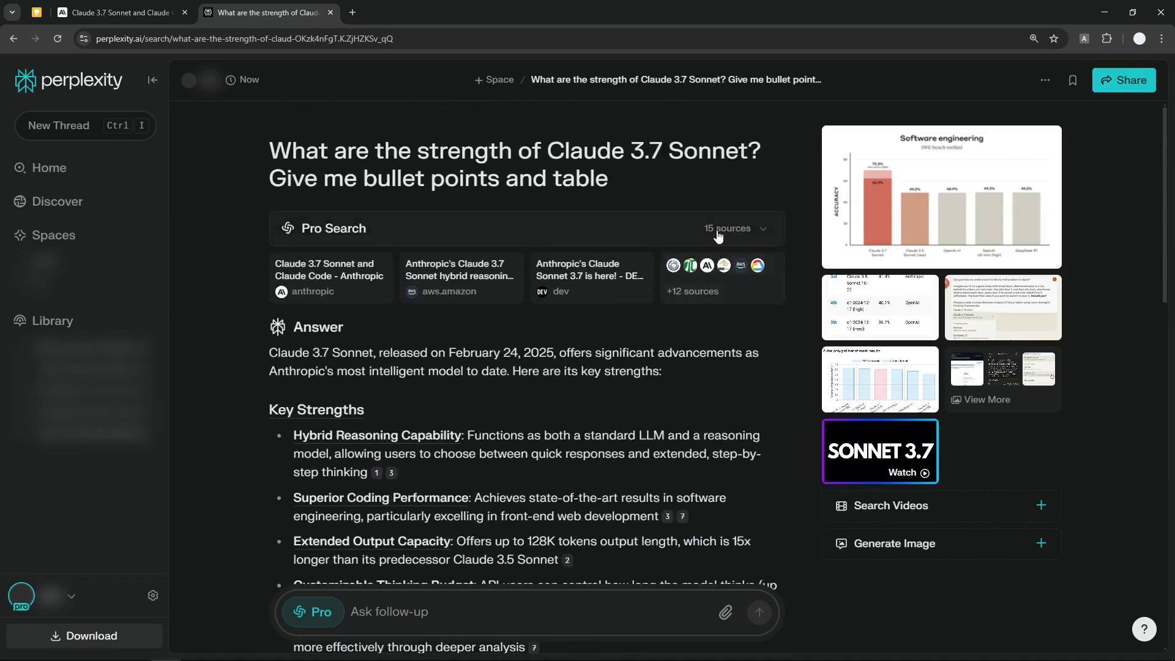
# Expand the Pro Search steps behind the answer, then go back to the Perplexity home page
pyautogui.click(679, 229)
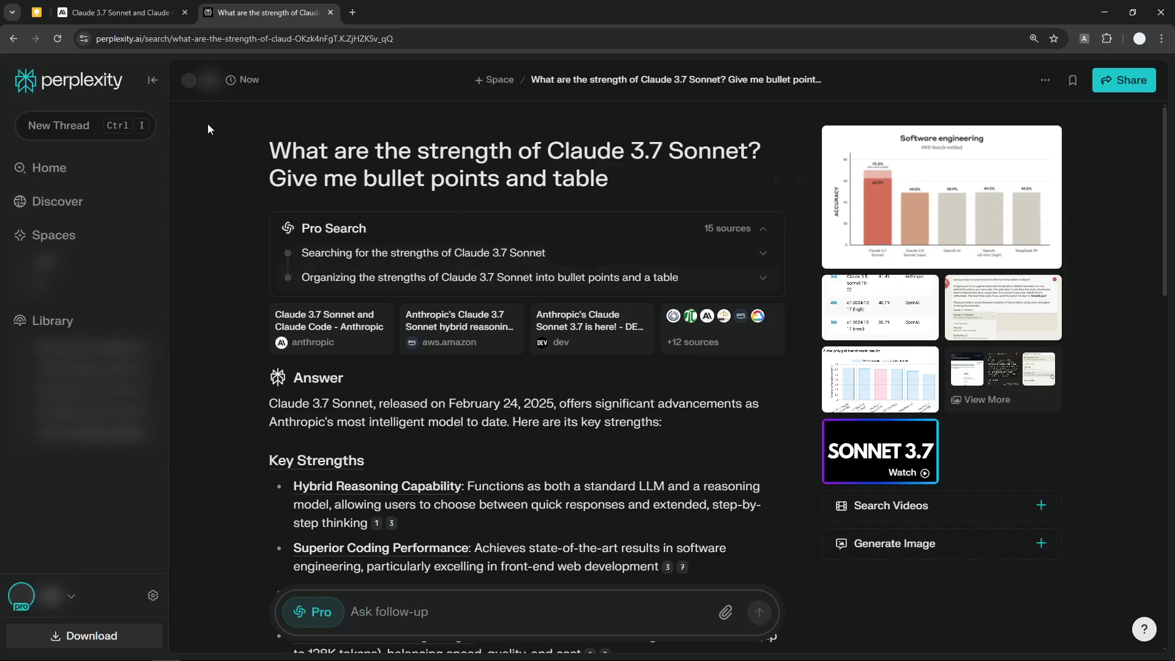
pyautogui.click(80, 93)
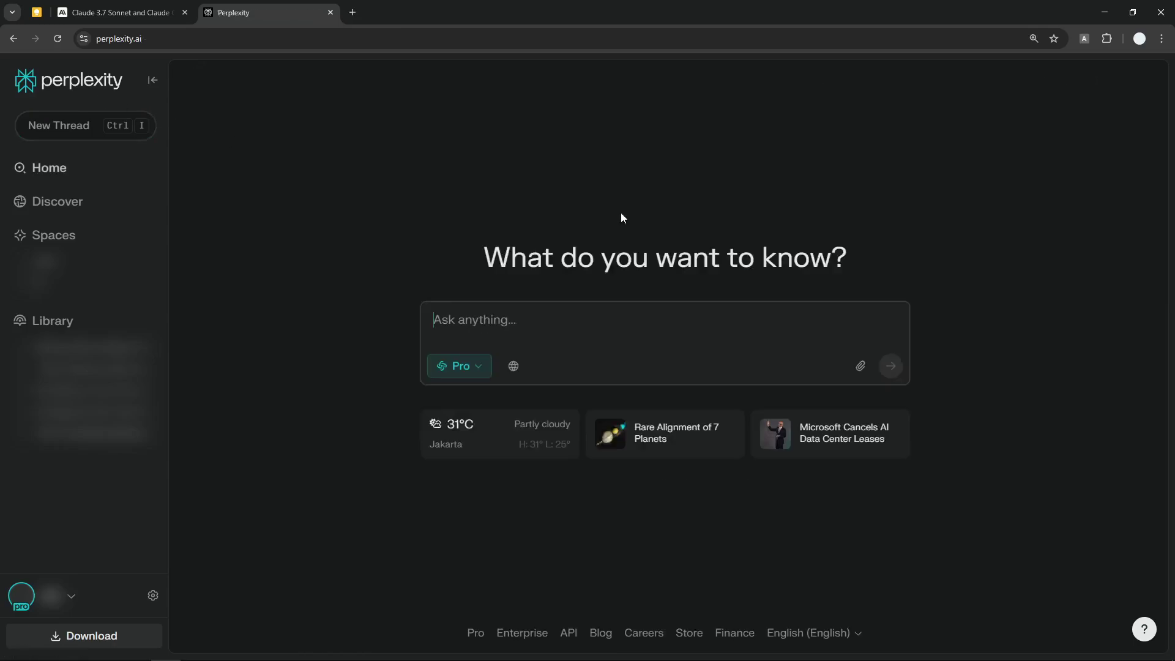